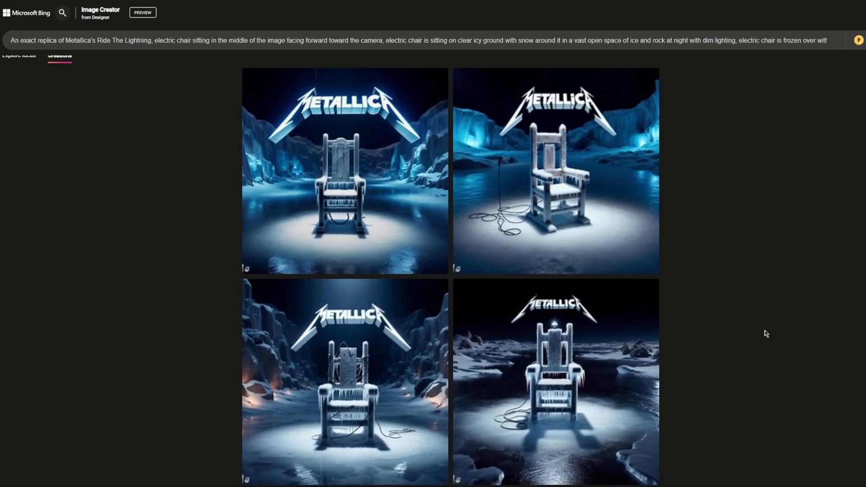
View the first image of the night-time Metallica electric chair set enlarged, then close it.
click(444, 254)
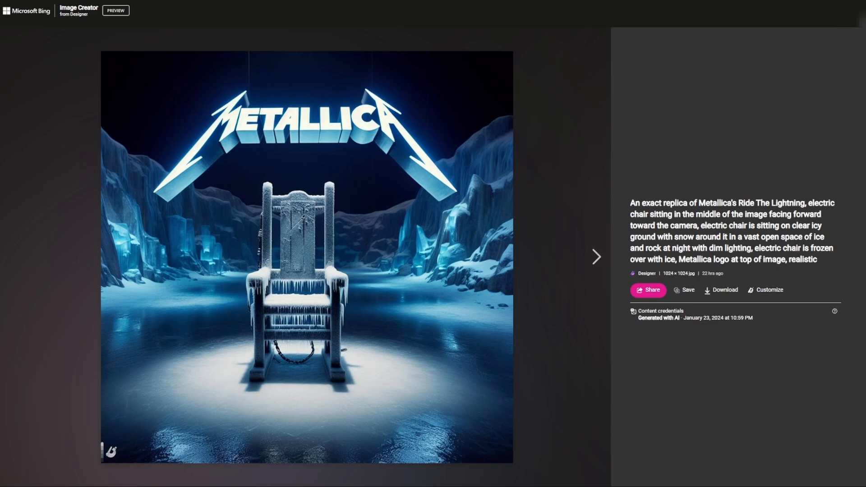
click(859, 16)
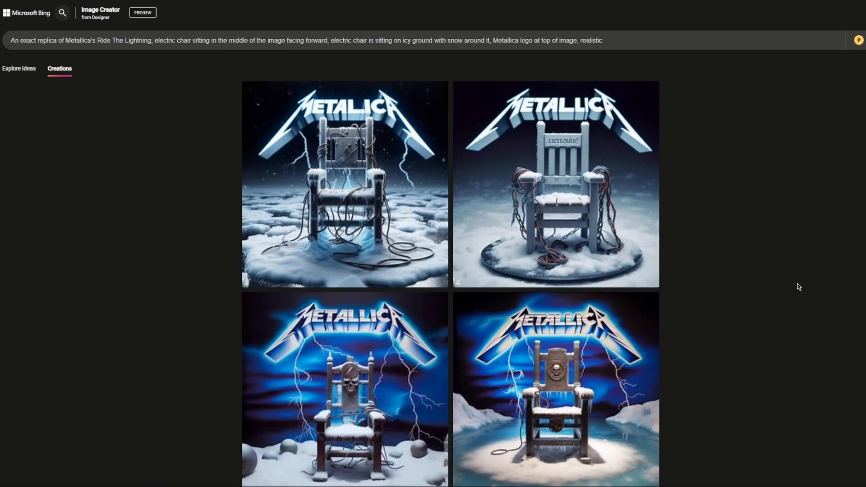
Highlight the full prompt of the image set that describes the chair on icy ground with snow around it.
click(25, 40)
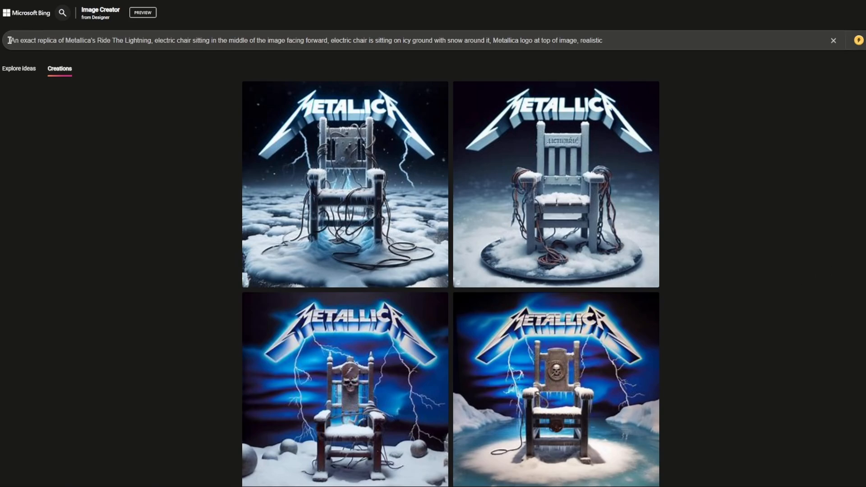
drag(9, 40, 607, 41)
click(726, 181)
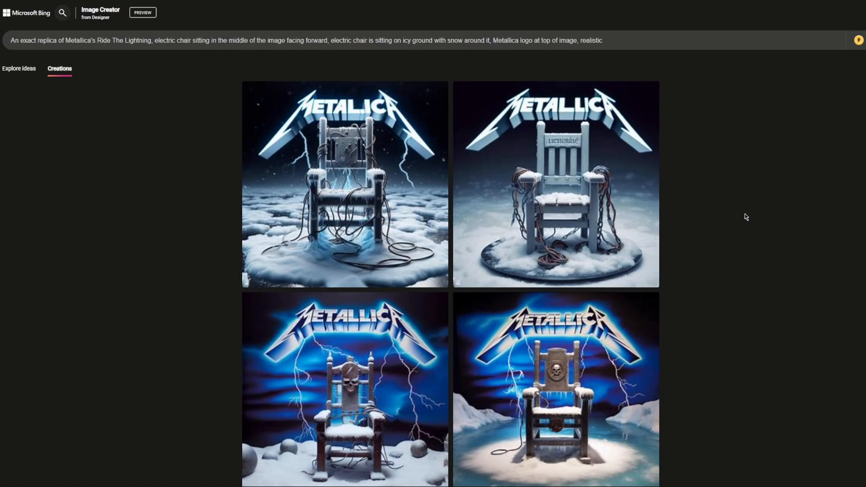
Highlight the prompt's opening phrase "An exact replica of Metallica's Ride The Lightning" to examine the named album reference.
click(9, 41)
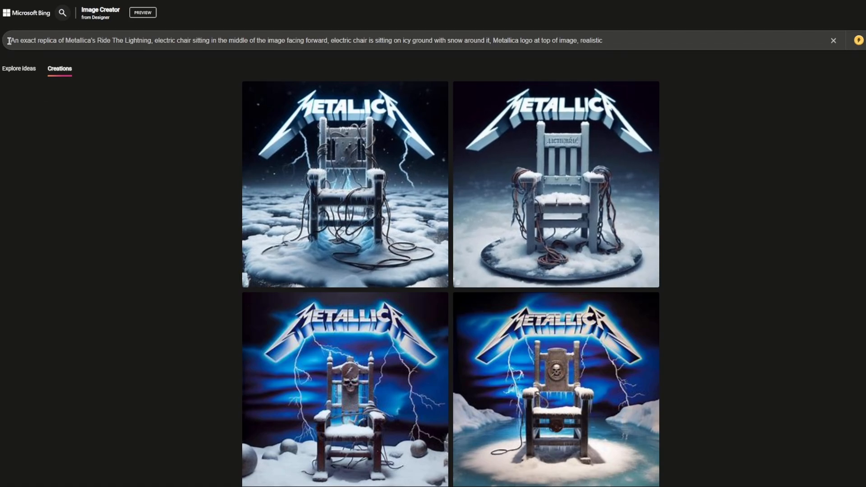
drag(9, 41, 151, 42)
click(95, 39)
click(126, 167)
drag(67, 42, 150, 43)
click(150, 43)
Highlight "Metallica logo at top of image" in the prompt to compare it with the generated images.
drag(493, 40, 577, 41)
click(858, 209)
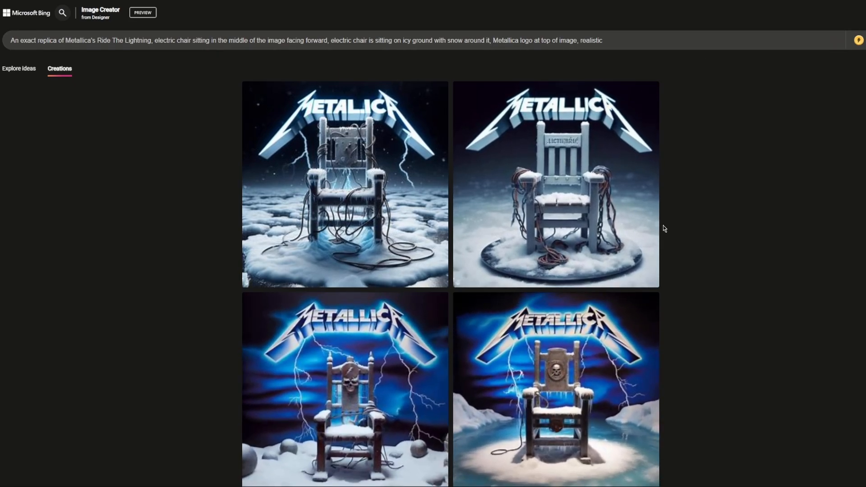
drag(493, 40, 566, 40)
click(582, 94)
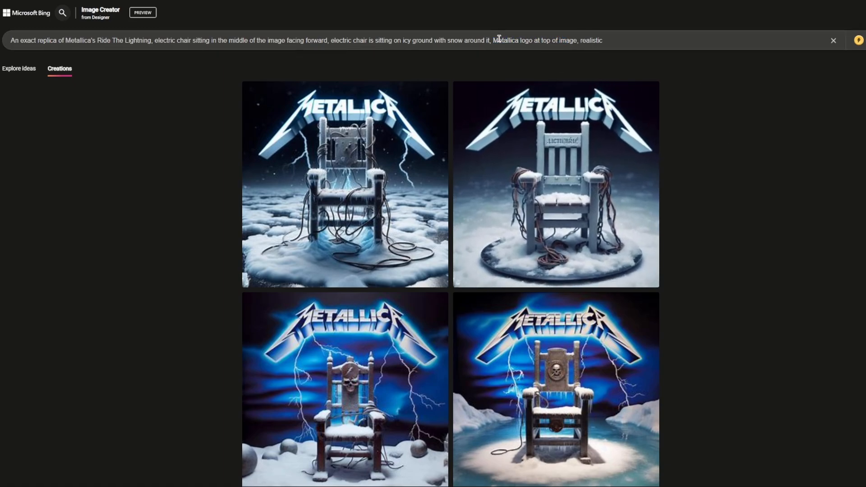
click(512, 46)
drag(490, 40, 575, 41)
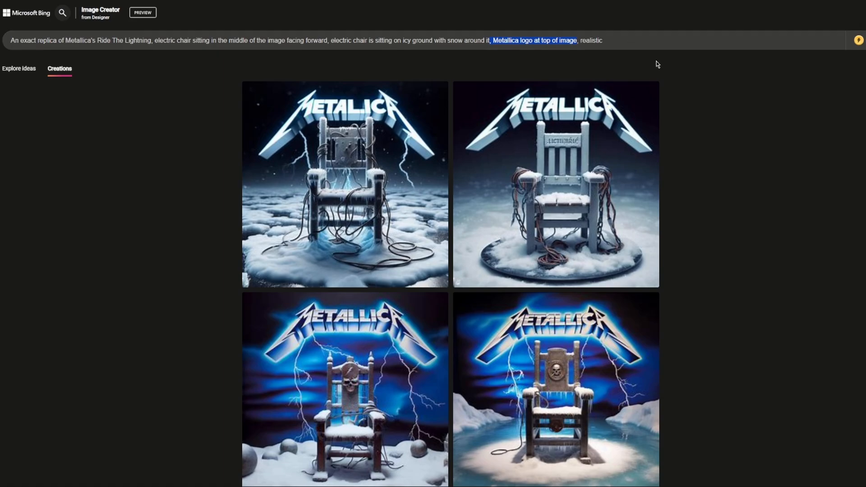
click(802, 169)
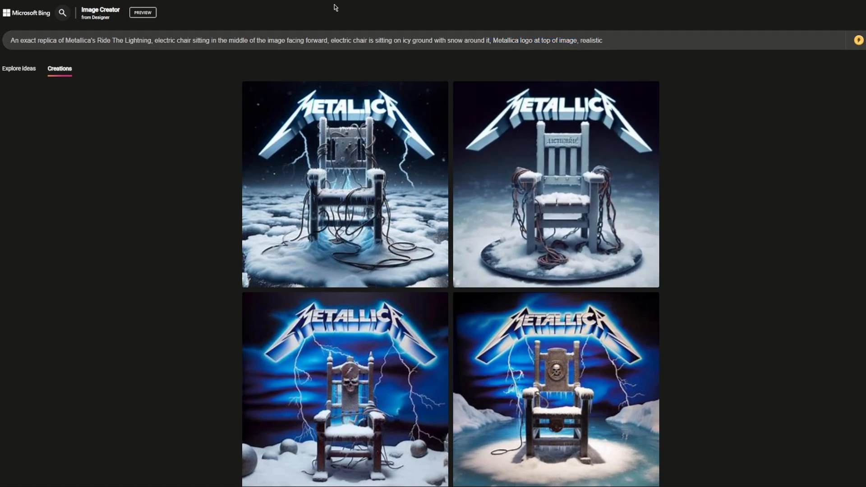
Highlight the prompt's phrases on the chair facing forward in the middle and sitting on icy ground with snow around it.
drag(155, 41, 490, 41)
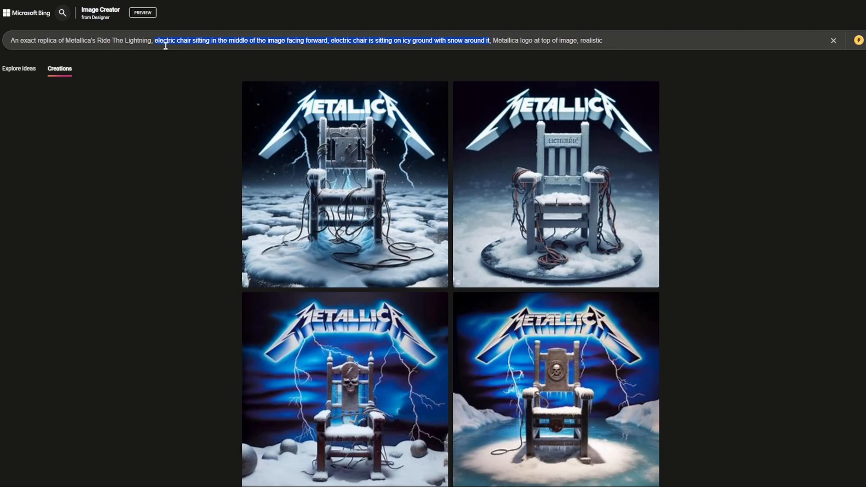
drag(163, 41, 328, 41)
click(329, 41)
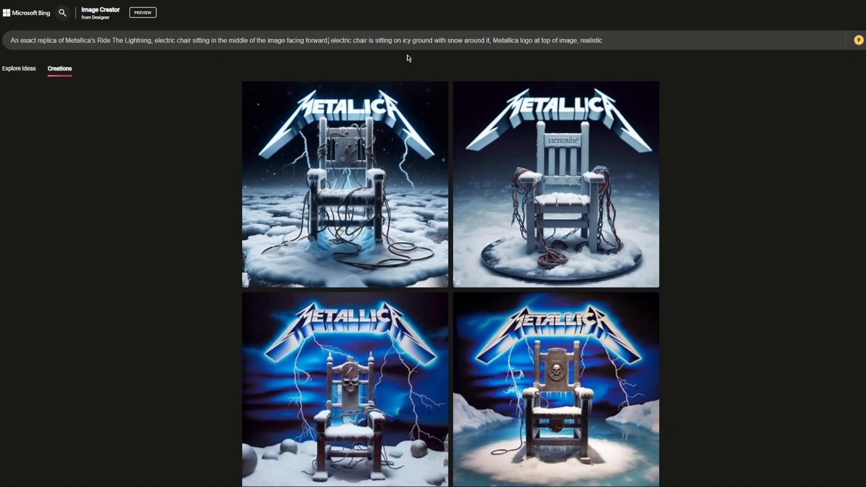
drag(333, 40, 490, 41)
click(755, 108)
click(393, 378)
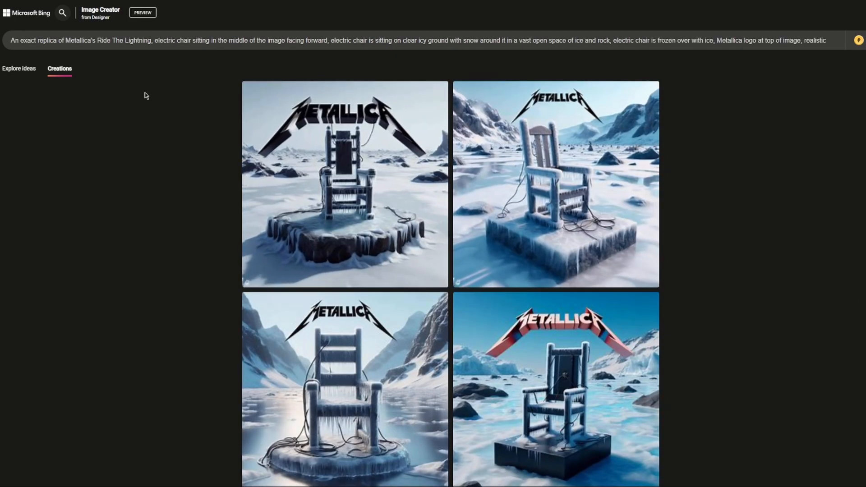
Highlight the second prompt's wording on clear icy ground in a vast open space and the chair frozen over with ice.
click(160, 41)
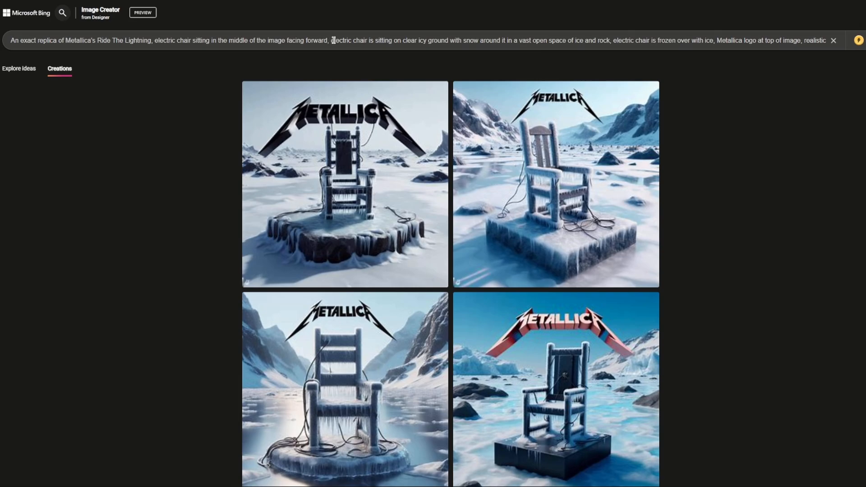
drag(330, 41, 601, 41)
click(762, 161)
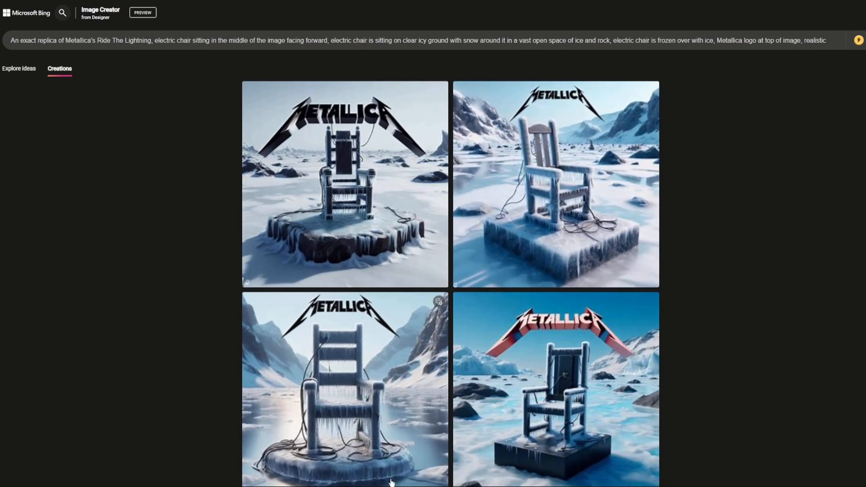
drag(613, 40, 700, 40)
click(723, 70)
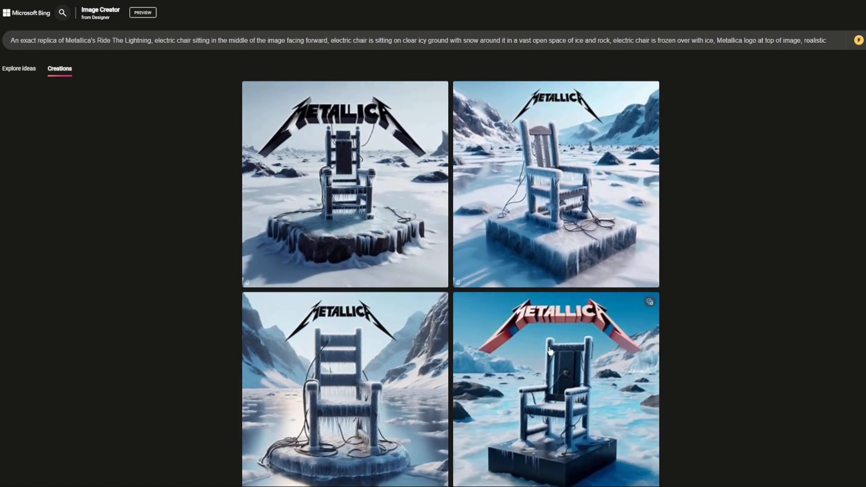
View the daylight image with the red Metallica logo enlarged, then close it.
click(591, 328)
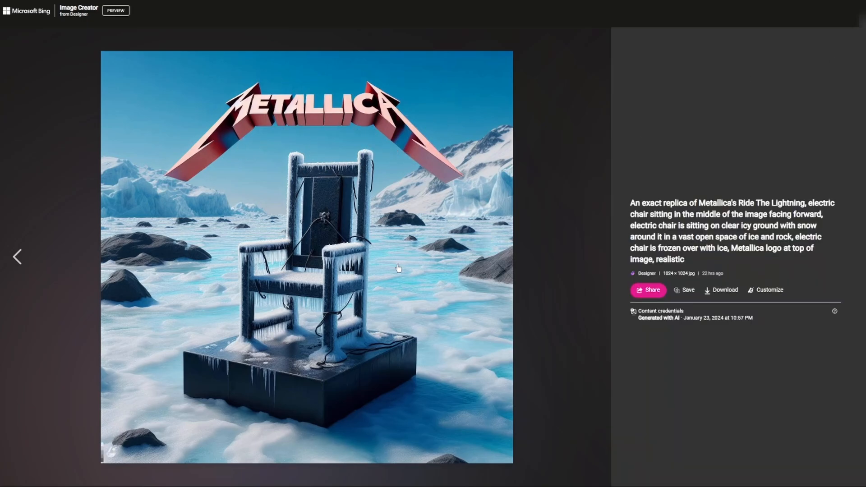
click(863, 17)
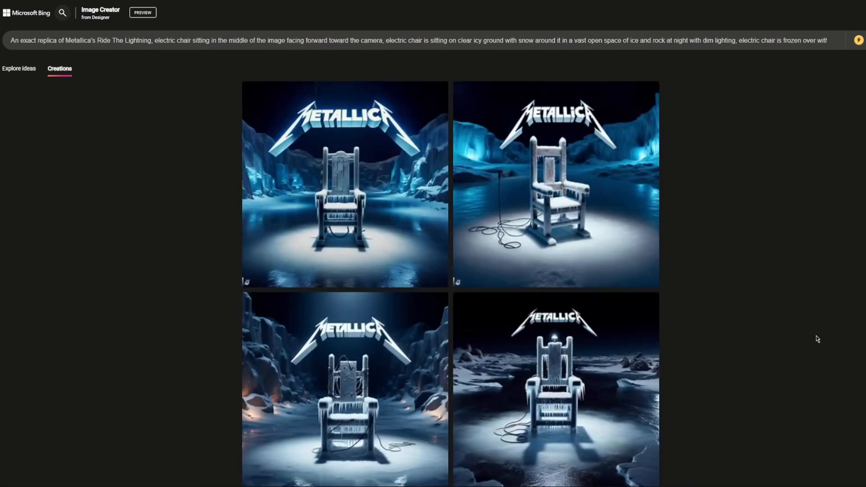
Highlight "electric chair sitting in the middle of the image facing forward toward the camera" in the night-time set's prompt.
scroll(433, 271, down, 1)
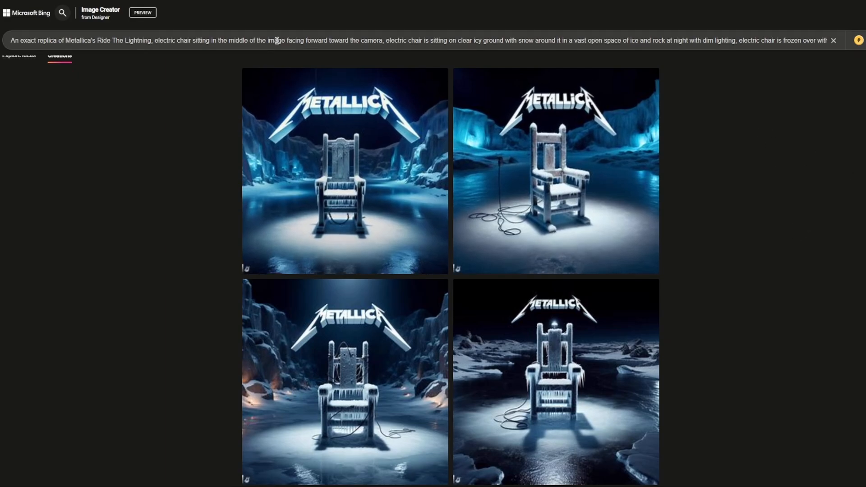
drag(154, 42, 384, 39)
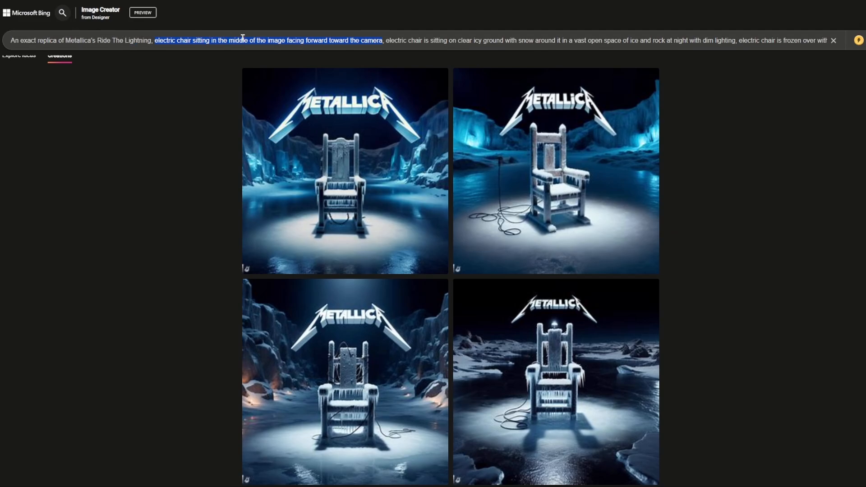
drag(167, 40, 367, 40)
click(833, 160)
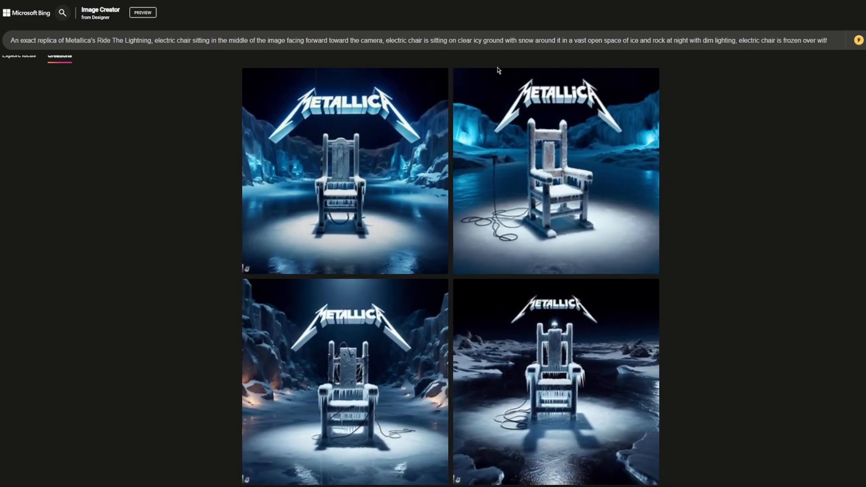
Highlight "with snow around it in a vast open space of" in the night-time prompt and look over its images.
drag(504, 41, 633, 40)
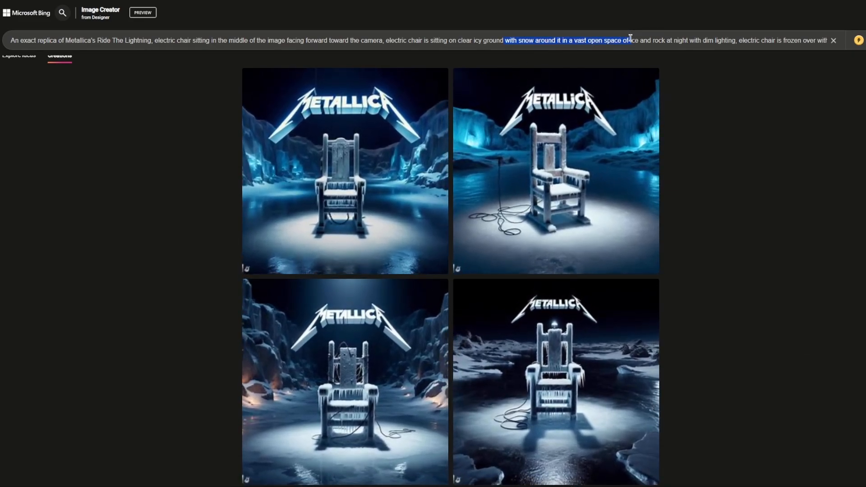
click(630, 40)
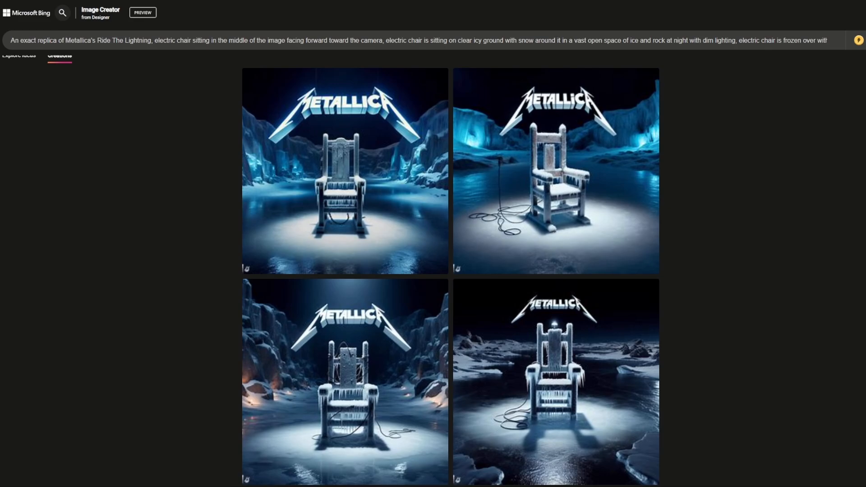
scroll(450, 276, up, 1)
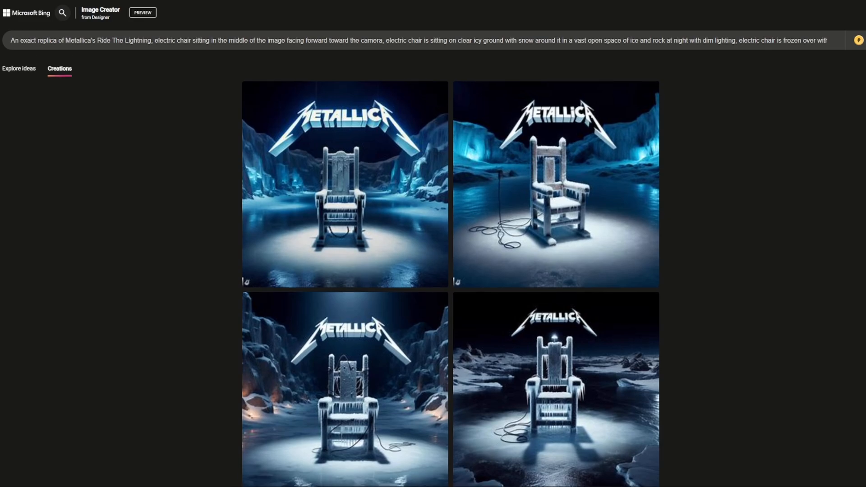
scroll(828, 234, down, 1)
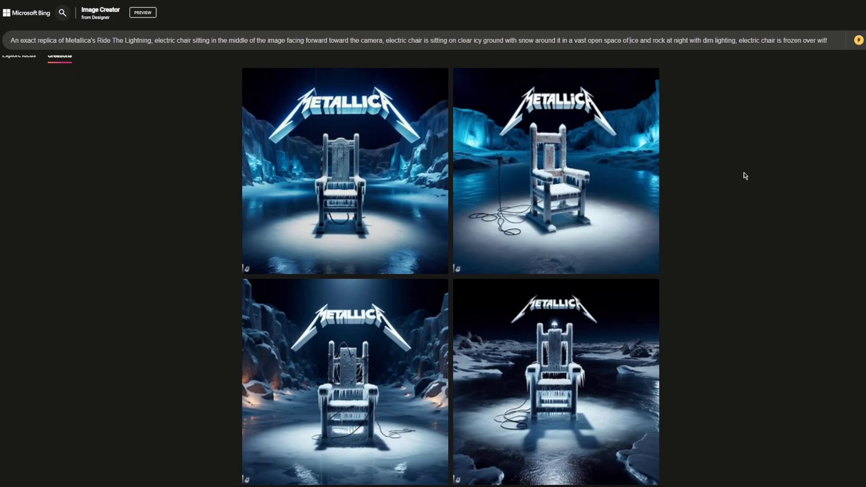
Highlight the scene wording "ice and rock at night with dim lighting" in the prompt, focusing on the night setting.
drag(573, 41, 736, 43)
click(714, 45)
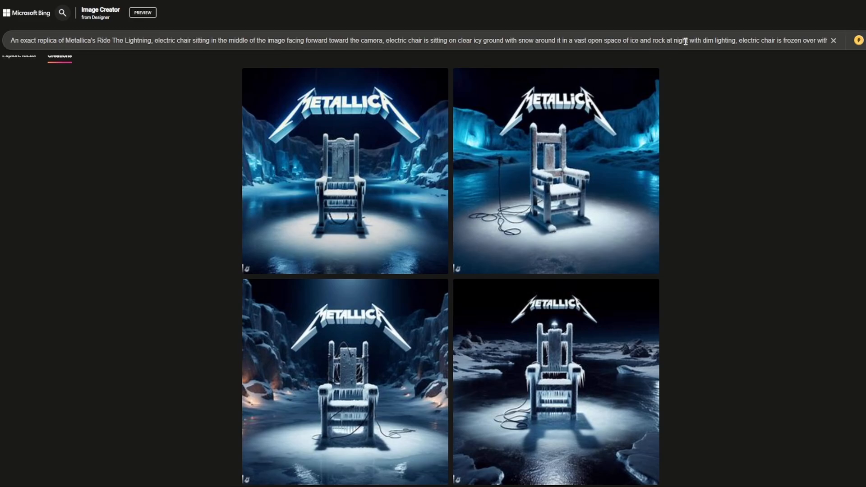
drag(666, 40, 688, 41)
click(720, 121)
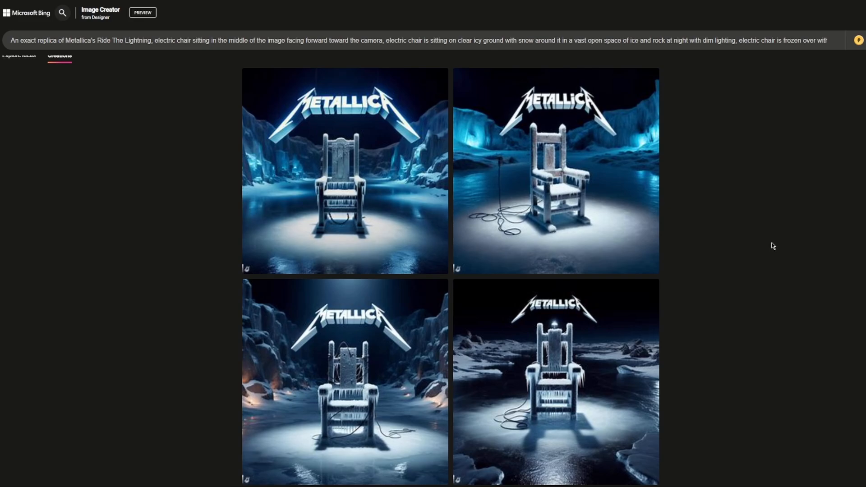
mouse_move(694, 40)
mouse_down()
mouse_move(737, 41)
mouse_move(686, 41)
mouse_up()
click(659, 38)
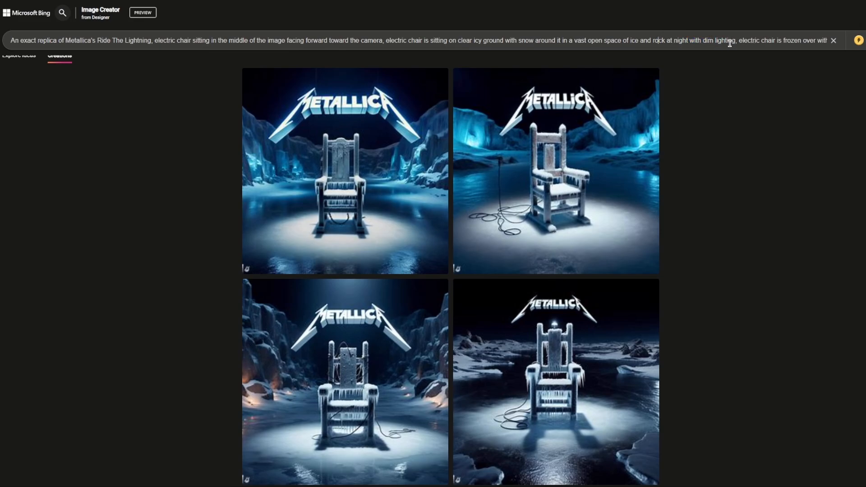
click(723, 75)
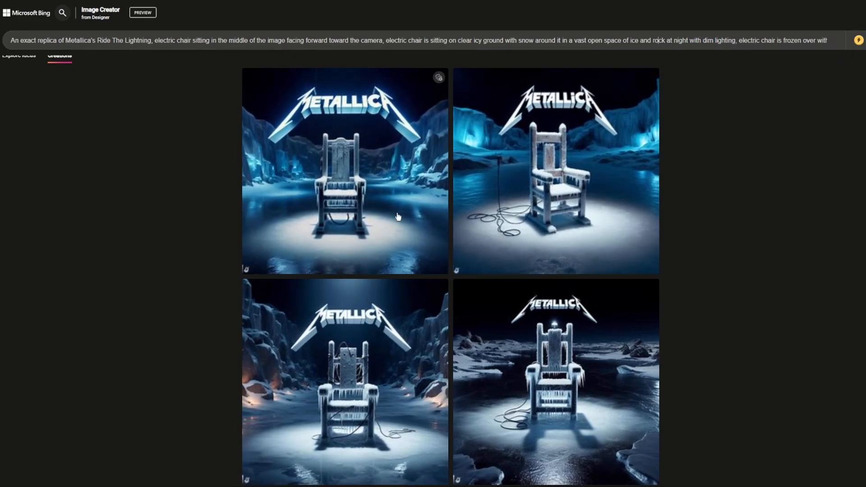
Reveal the end of the long prompt, covering the frozen chair, the Metallica logo and "realistic", and return to its beginning.
drag(727, 40, 835, 40)
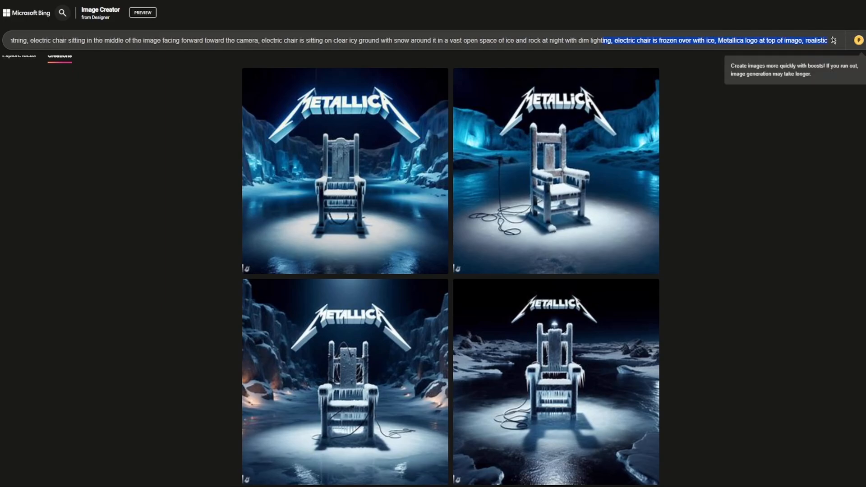
click(576, 41)
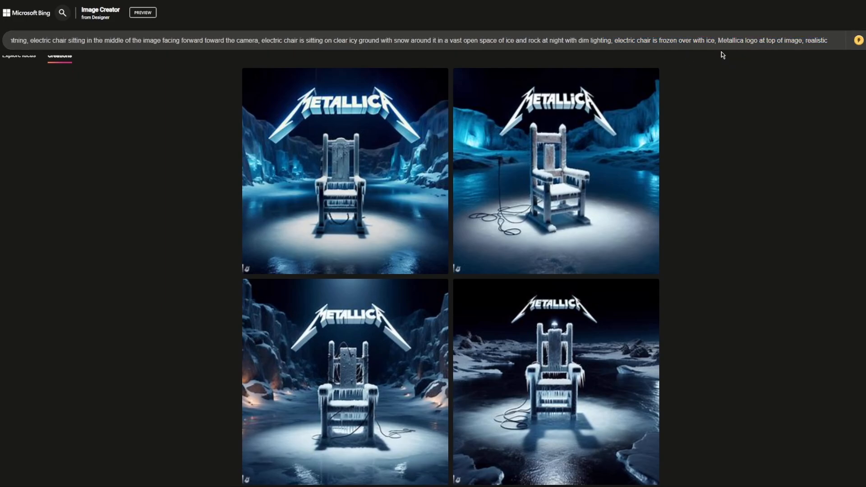
double_click(816, 40)
drag(457, 40, 10, 41)
click(156, 135)
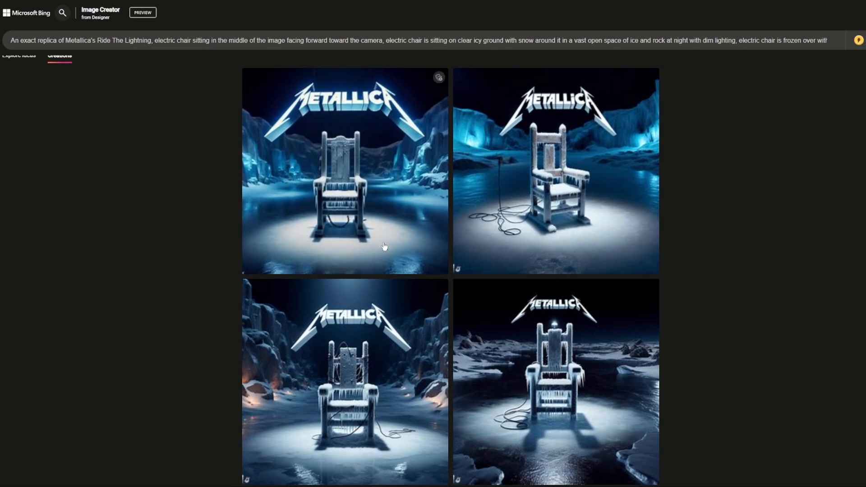
View the first and third images of the night-time set enlarged one after the other, closing each.
click(373, 212)
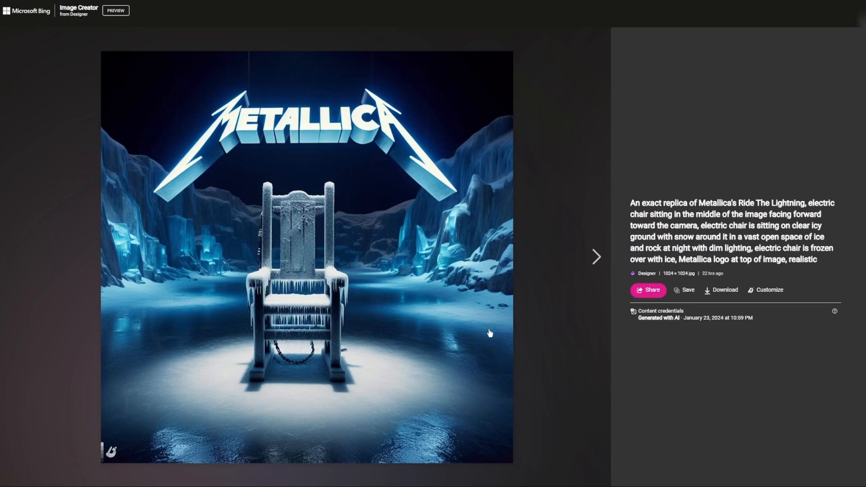
click(863, 17)
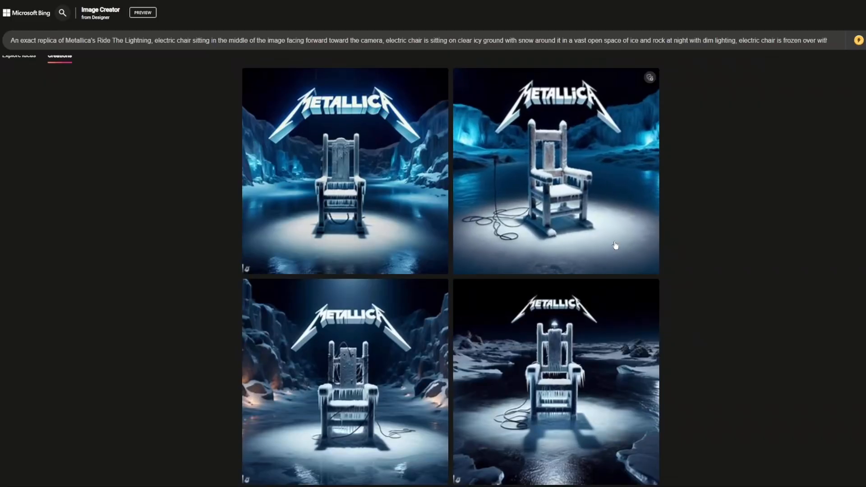
click(397, 316)
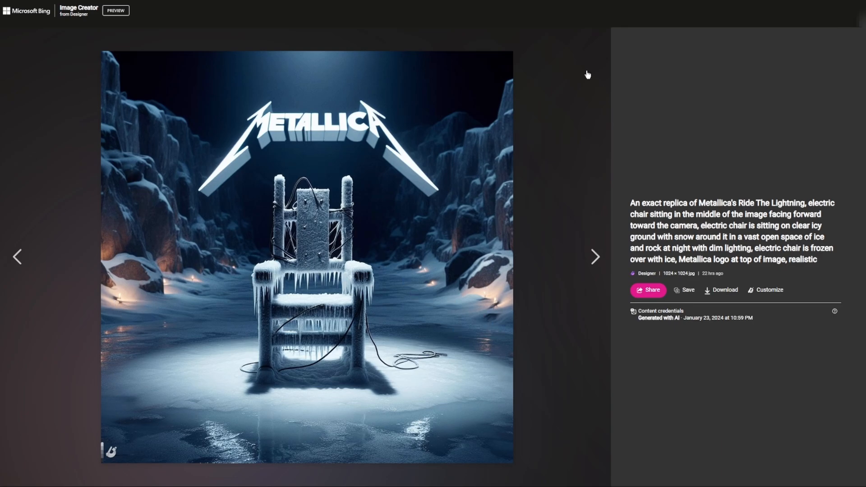
click(861, 17)
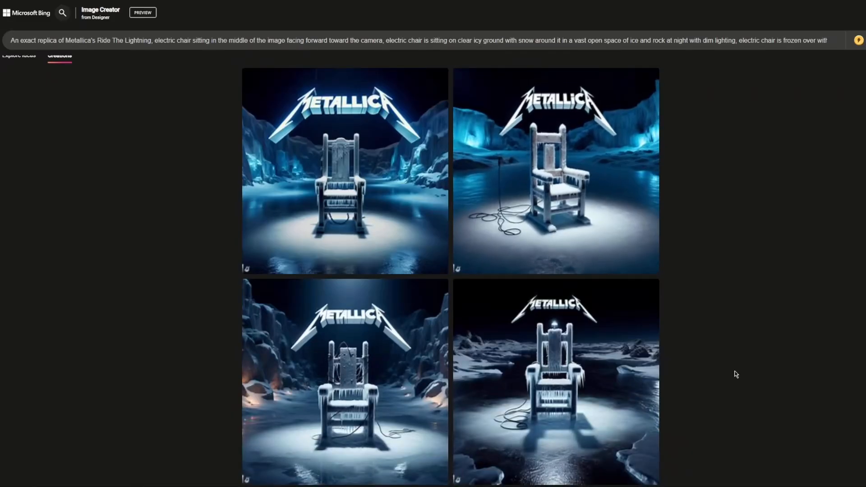